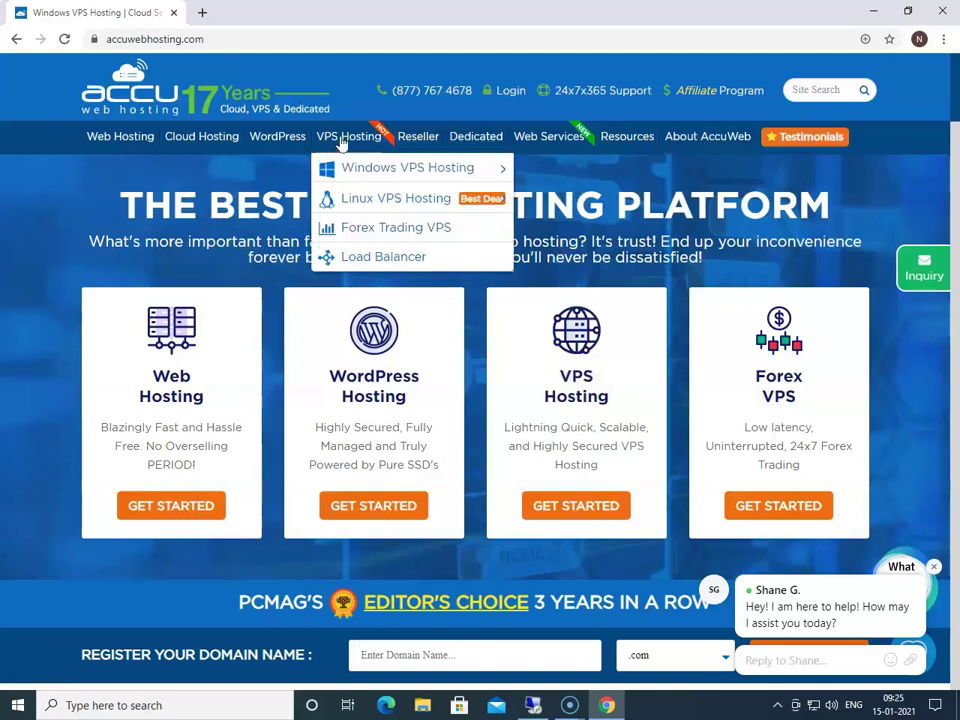
Step: Open the client area login page and enter the account e-mail and password
{"action": "left_click", "coordinate": [508, 96]}
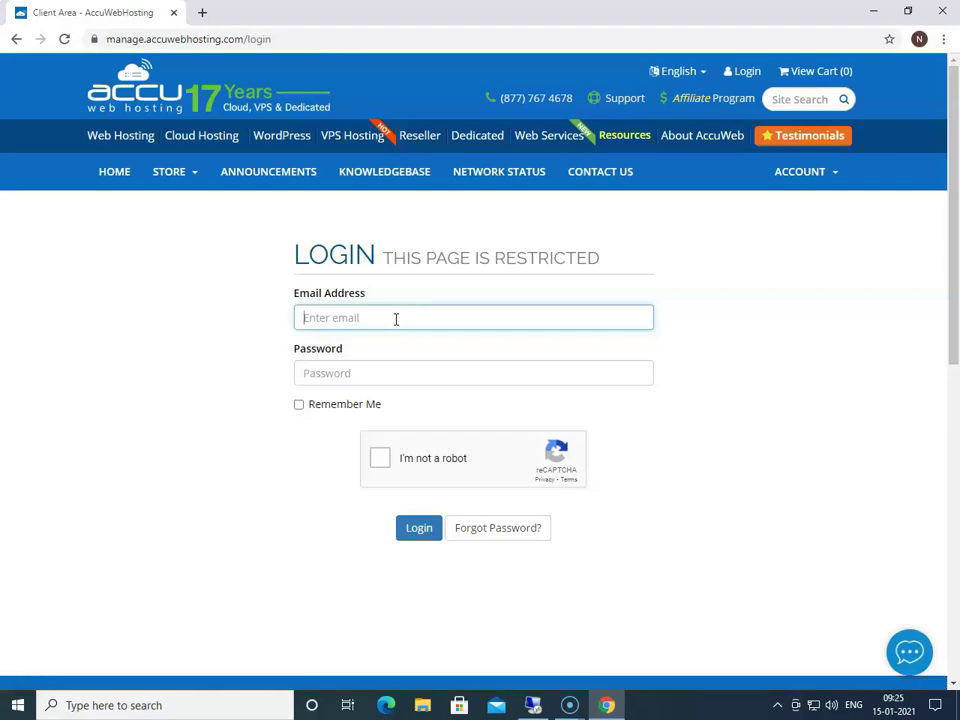
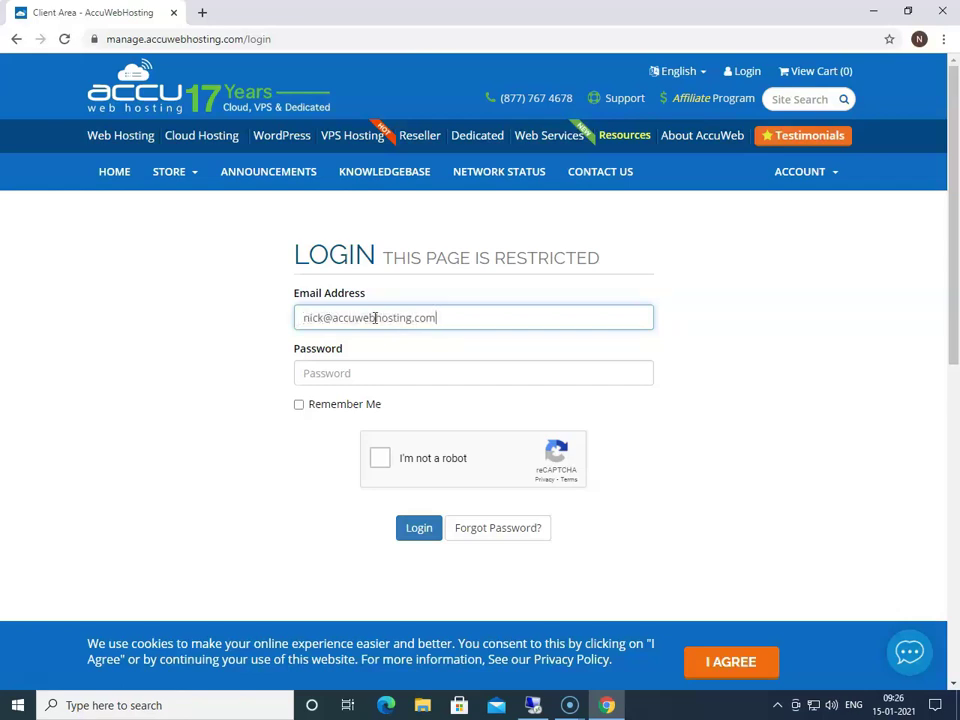
{"action": "left_click", "coordinate": [410, 352]}
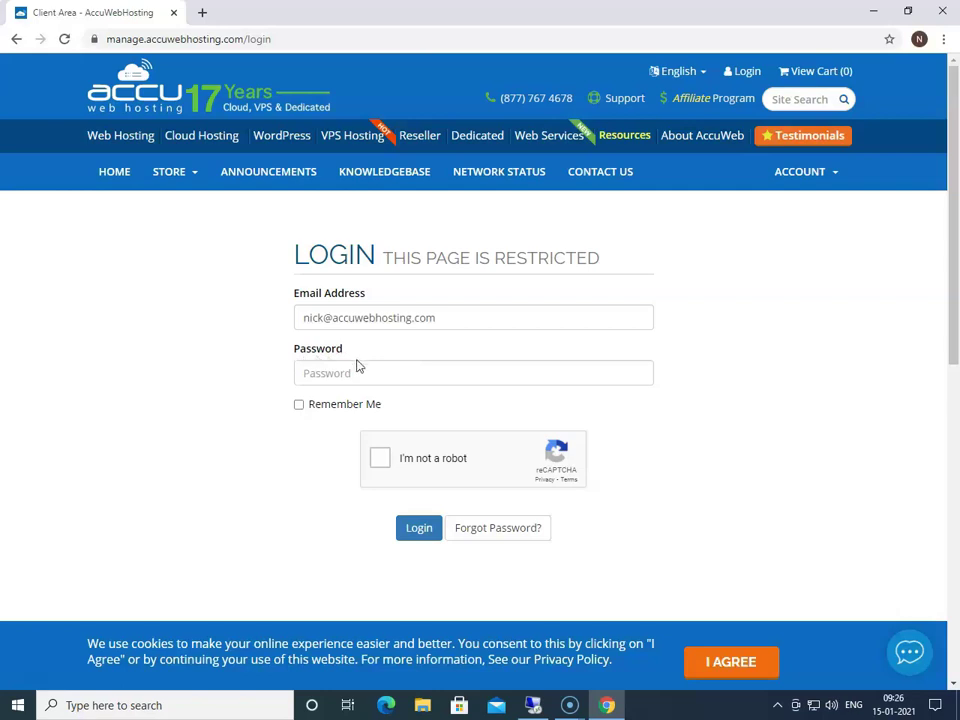
{"action": "left_click", "coordinate": [313, 374]}
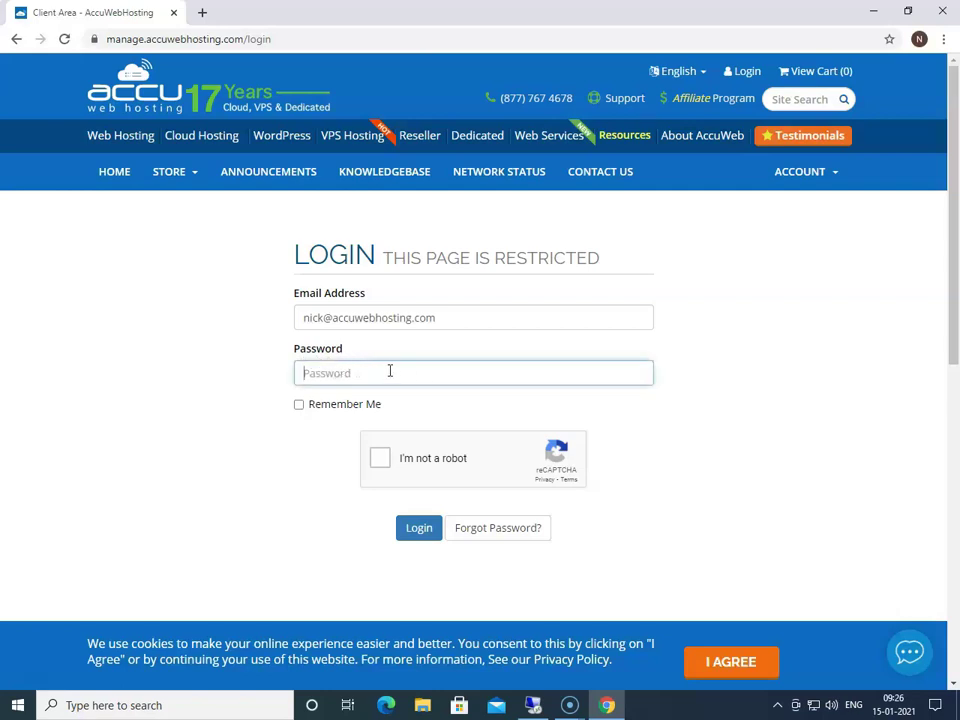
{"action": "type", "text": "•"}
Step: Enable Remember Me, pass the I'm not a robot check and submit the login
{"action": "left_click", "coordinate": [395, 398]}
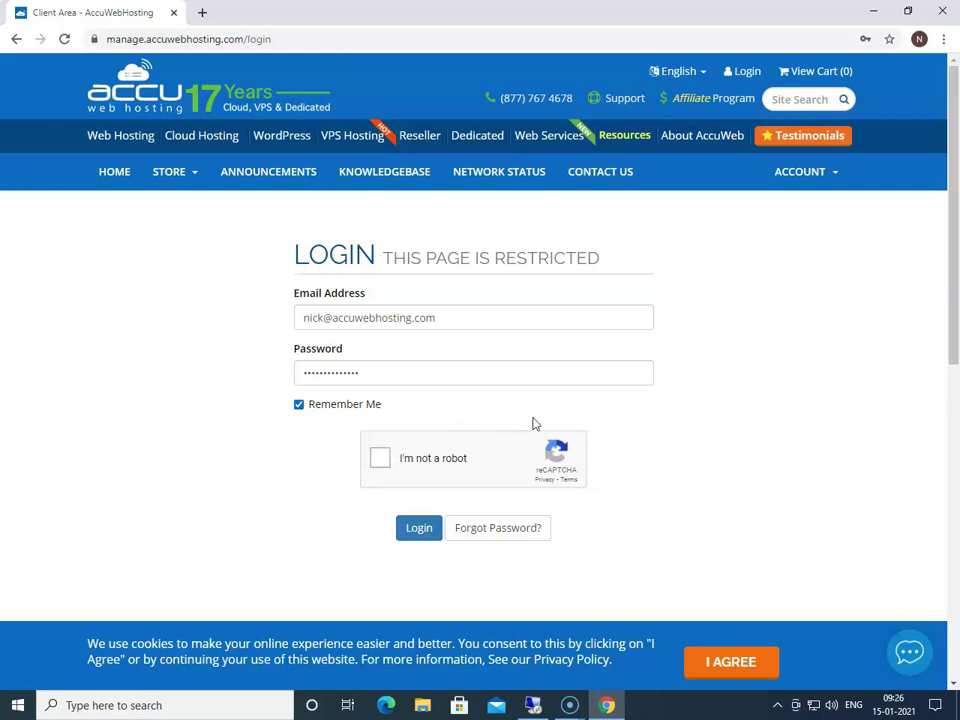
{"action": "left_click", "coordinate": [380, 460]}
{"action": "left_click", "coordinate": [419, 536]}
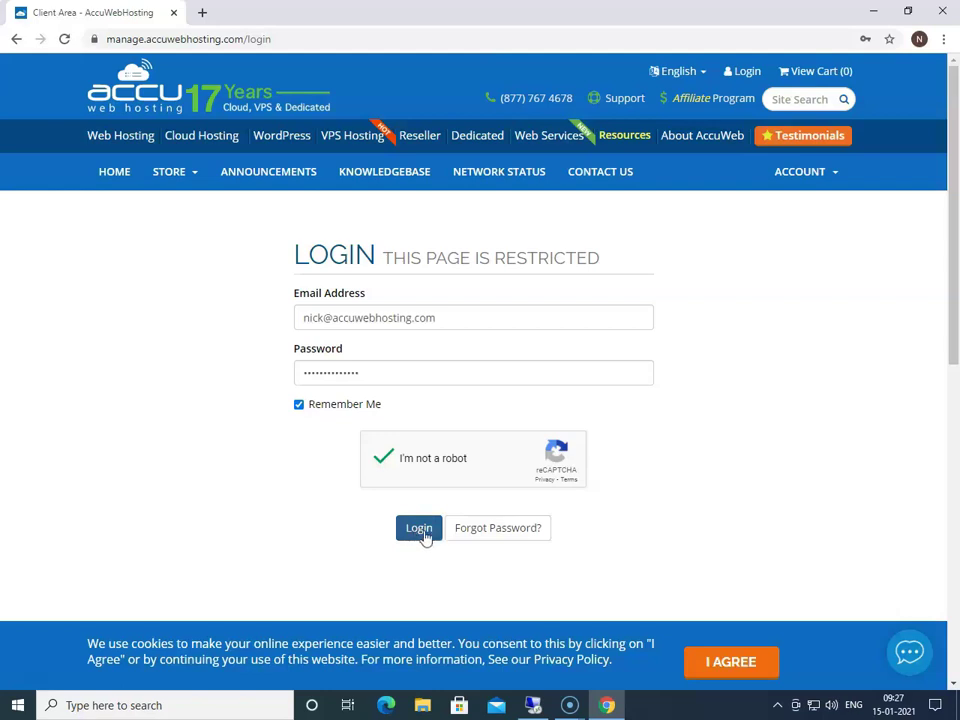
Step: Sign in, decline saving the password, accept the cookie notice and go to Services > My Services
{"action": "left_click", "coordinate": [425, 537]}
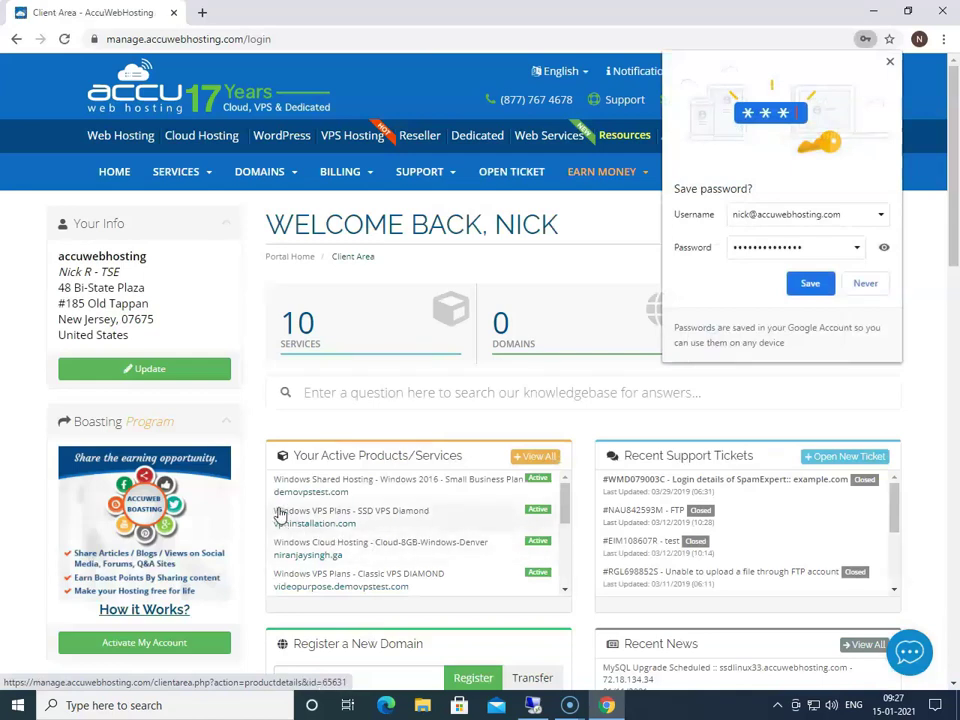
{"action": "mouse_move", "coordinate": [624, 135]}
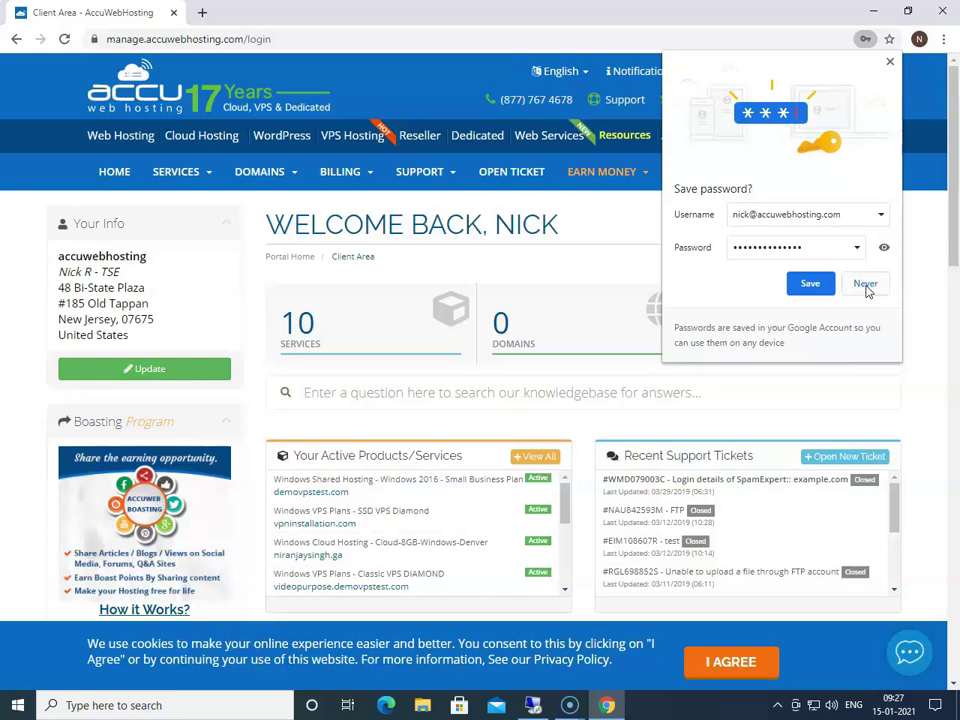
{"action": "left_click", "coordinate": [865, 284]}
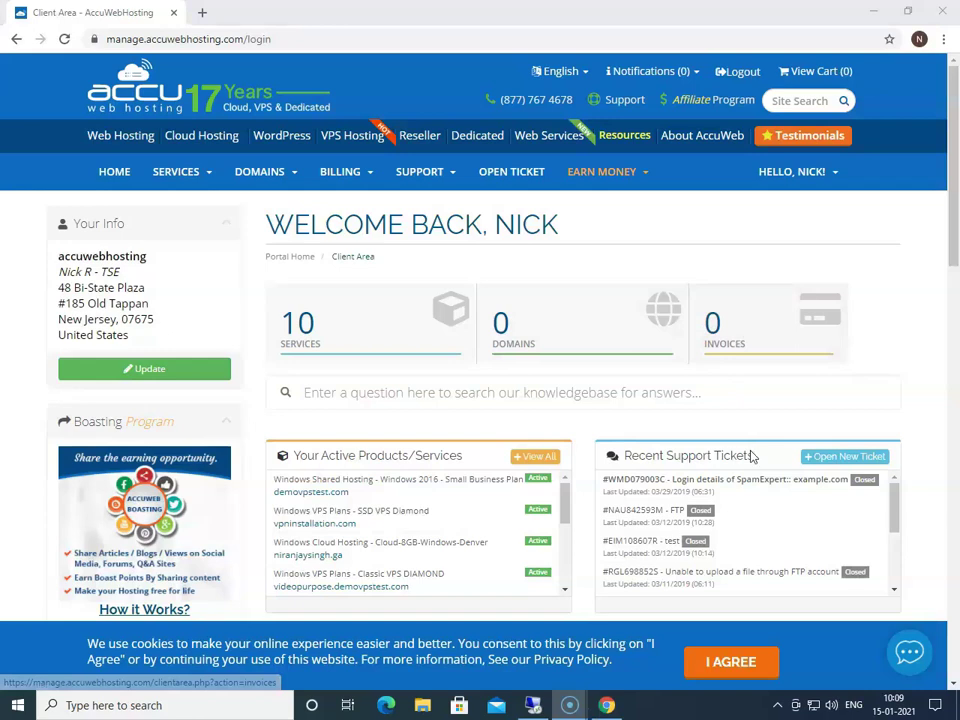
{"action": "left_click", "coordinate": [736, 664]}
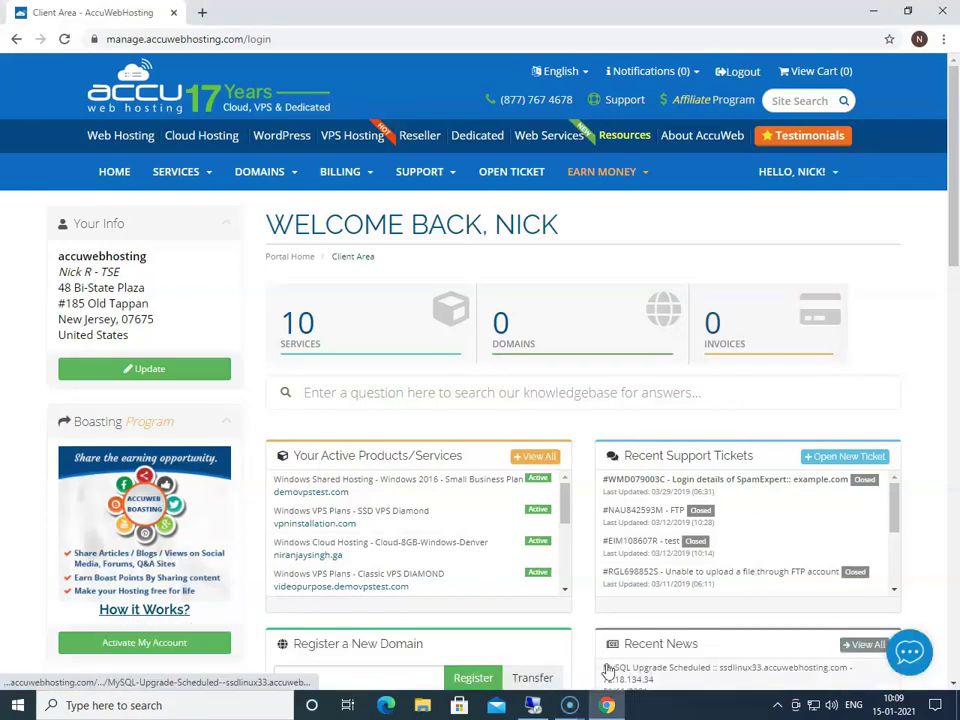
{"action": "left_click", "coordinate": [180, 174]}
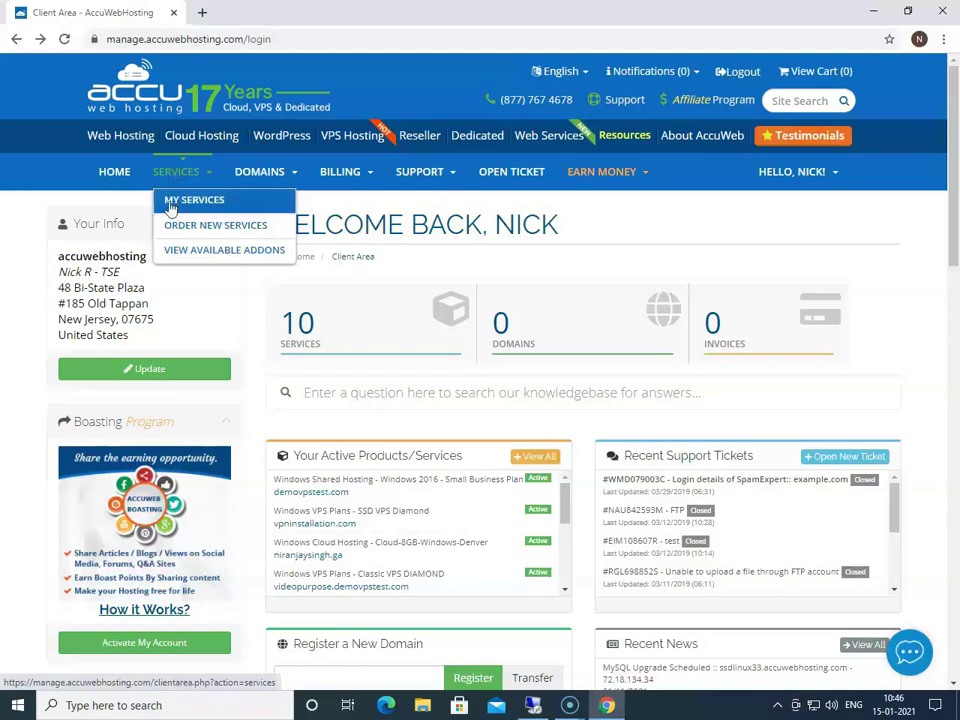
{"action": "left_click", "coordinate": [184, 208]}
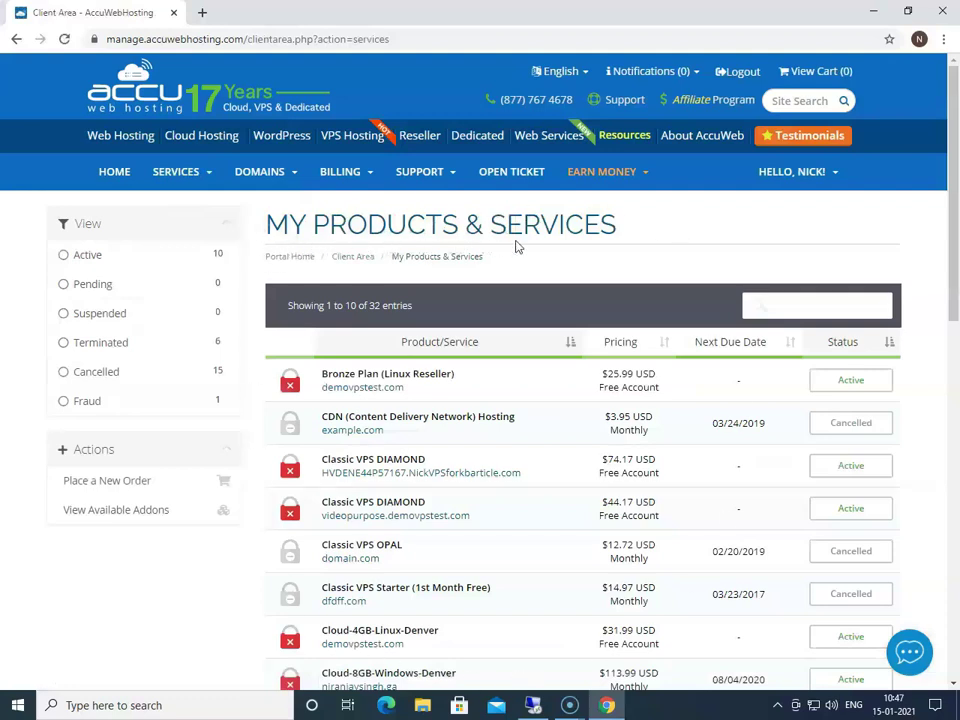
Step: Scroll the My Products & Services table down to the Classic VPS DIAMOND entries
{"action": "scroll", "coordinate": [636, 298], "scroll_direction": "down", "scroll_amount": 2}
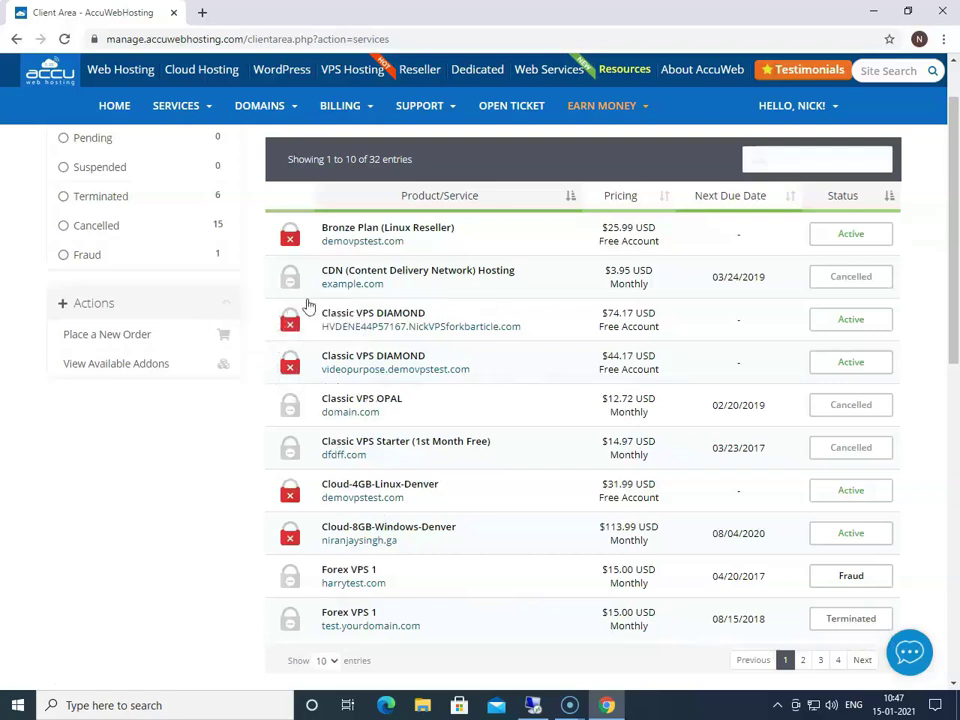
{"action": "mouse_move", "coordinate": [289, 370]}
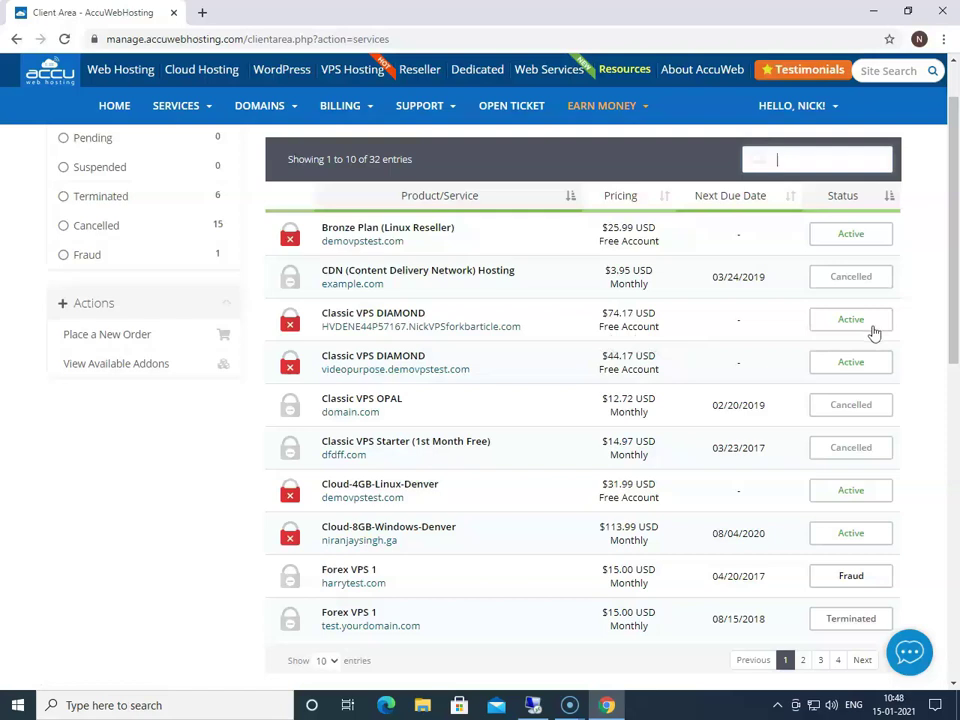
Step: Open the Active Classic VPS DIAMOND plan and highlight its Hostname and Primary IP
{"action": "left_click", "coordinate": [842, 331]}
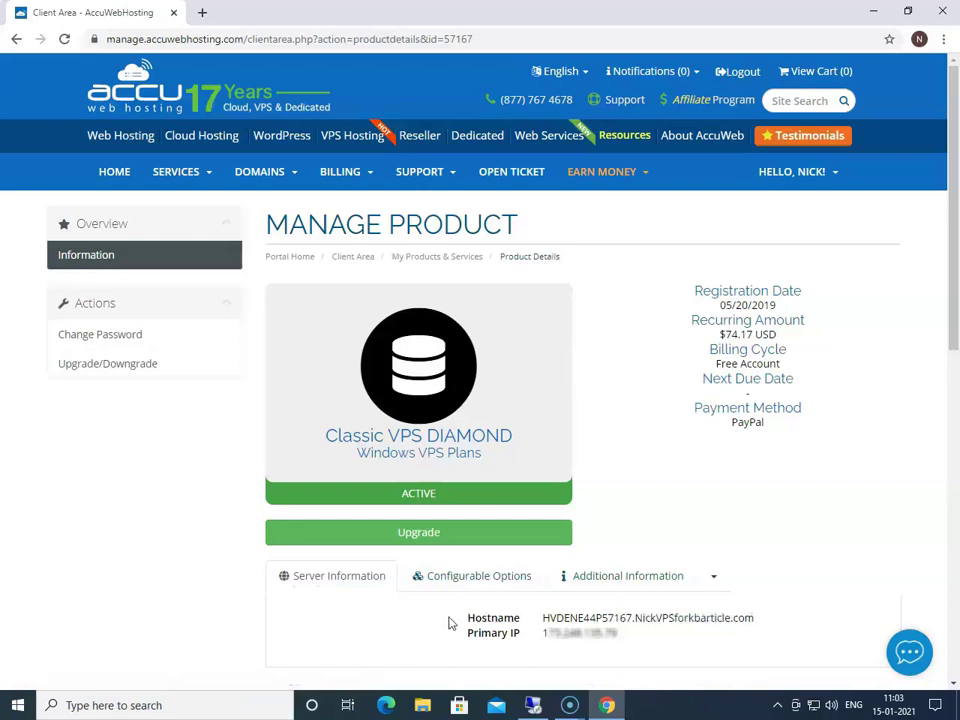
{"action": "left_click_drag", "start_coordinate": [469, 616], "coordinate": [522, 640]}
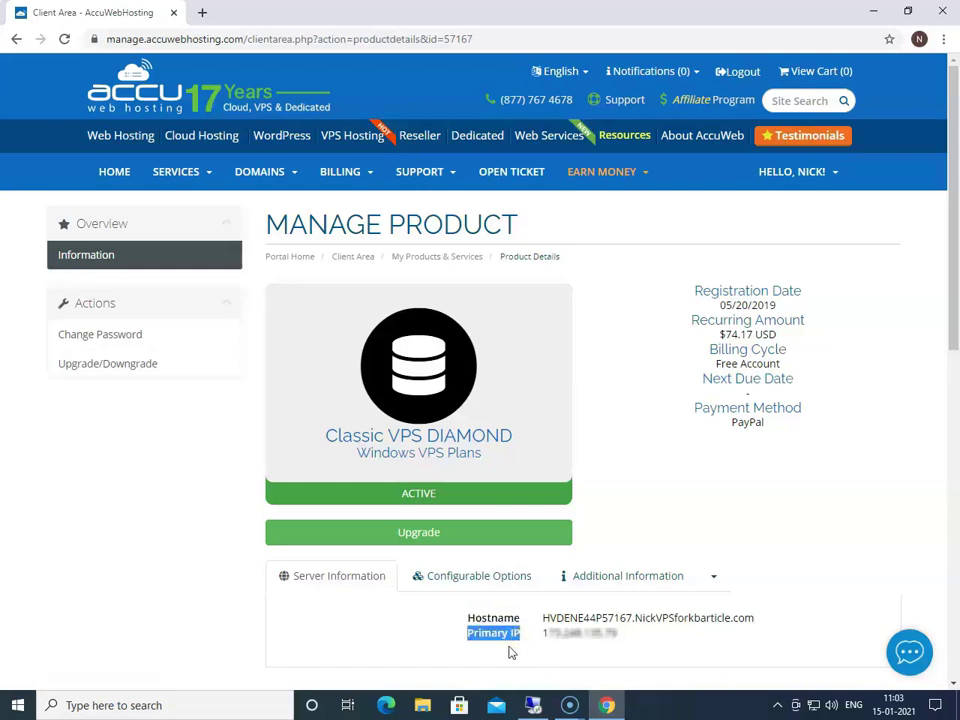
{"action": "left_click", "coordinate": [437, 622]}
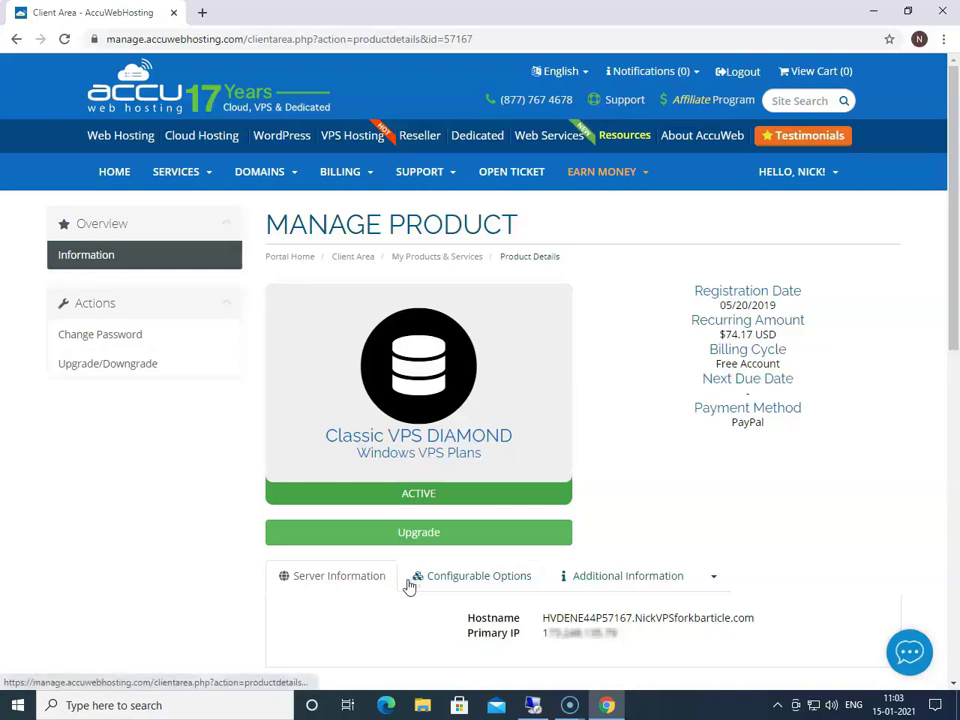
{"action": "left_click", "coordinate": [508, 581]}
{"action": "scroll", "coordinate": [508, 580], "scroll_direction": "down", "scroll_amount": 2}
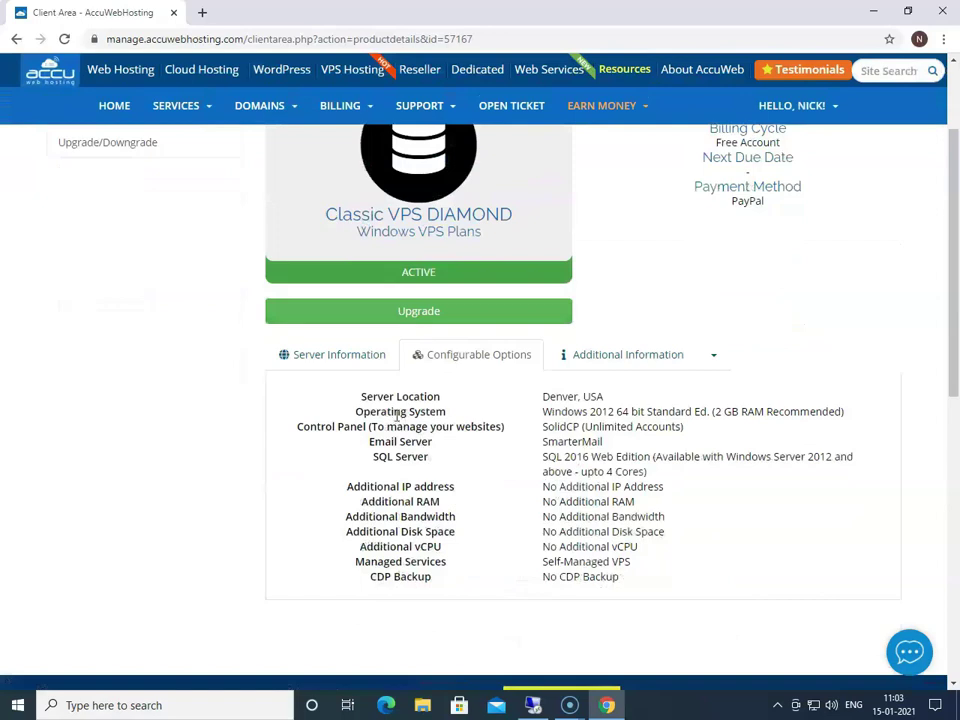
{"action": "left_click_drag", "start_coordinate": [360, 397], "coordinate": [447, 402]}
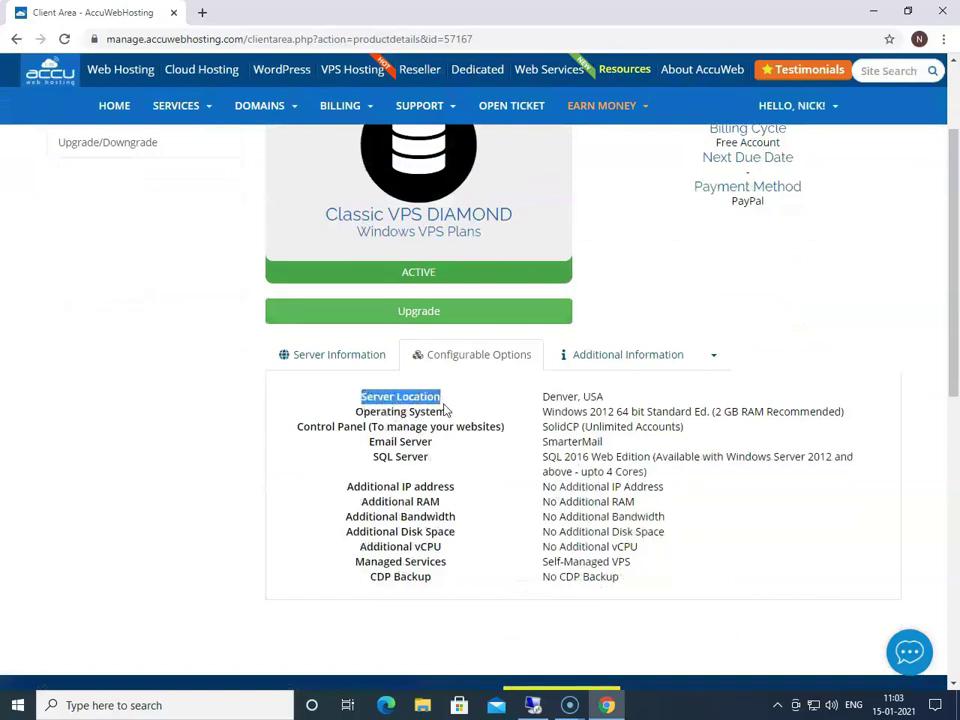
{"action": "left_click_drag", "start_coordinate": [357, 411], "coordinate": [452, 420]}
{"action": "left_click_drag", "start_coordinate": [296, 431], "coordinate": [506, 428]}
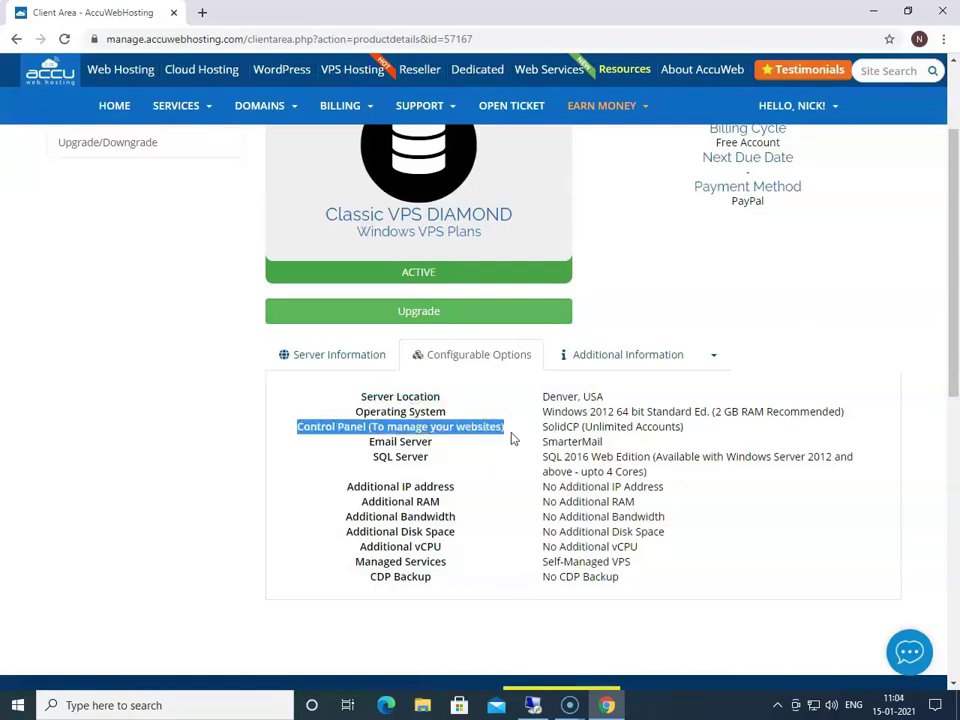
{"action": "left_click_drag", "start_coordinate": [366, 445], "coordinate": [436, 449]}
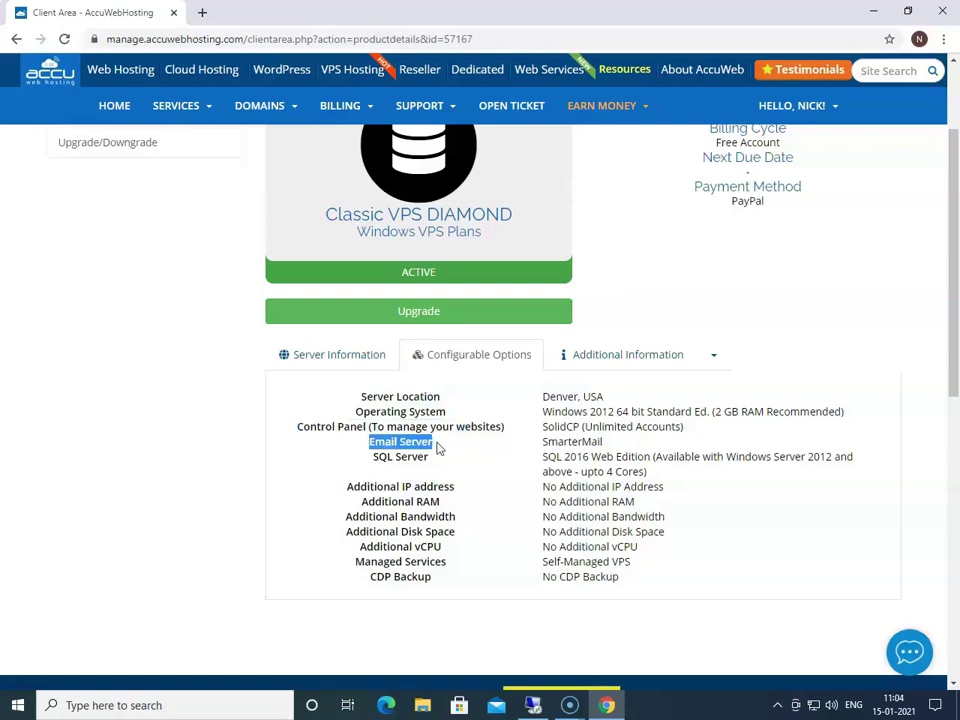
{"action": "left_click_drag", "start_coordinate": [374, 457], "coordinate": [437, 461]}
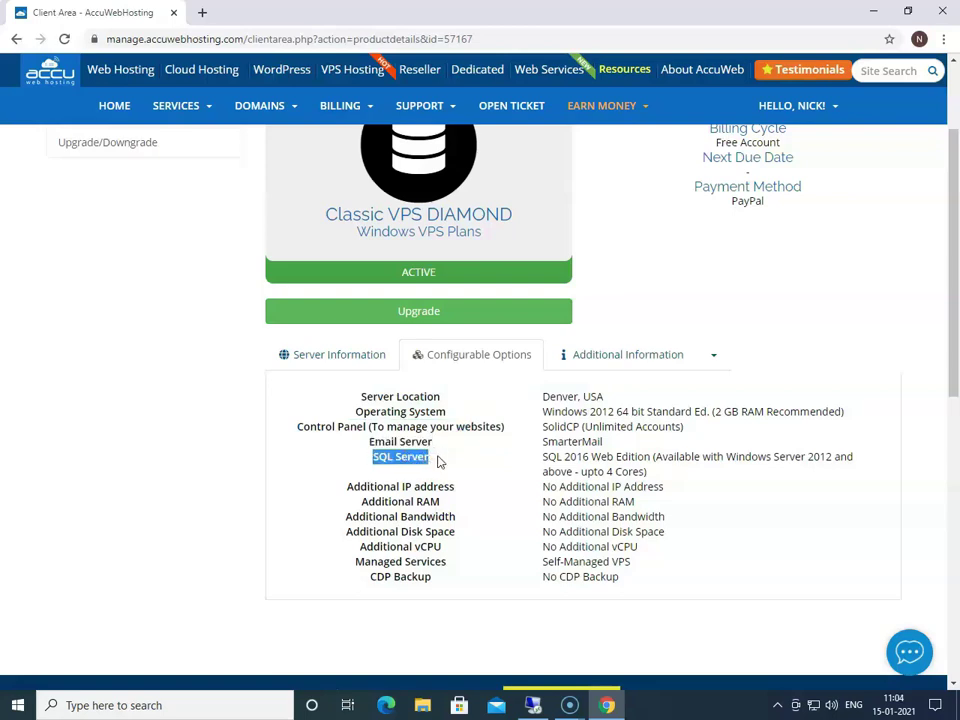
{"action": "left_click", "coordinate": [345, 487]}
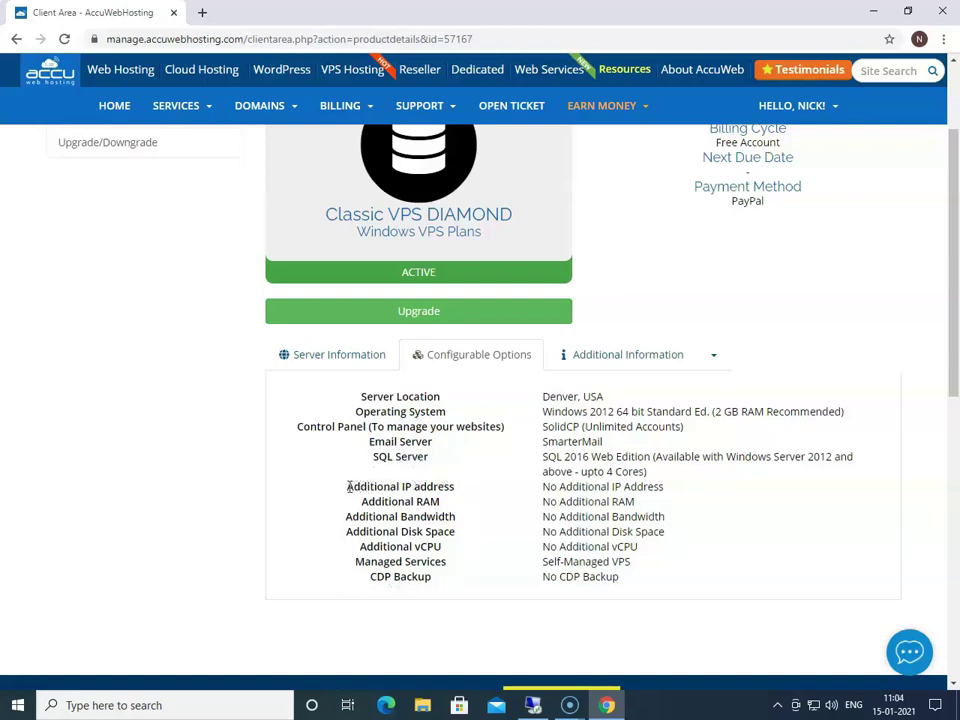
{"action": "left_click_drag", "start_coordinate": [349, 487], "coordinate": [472, 494]}
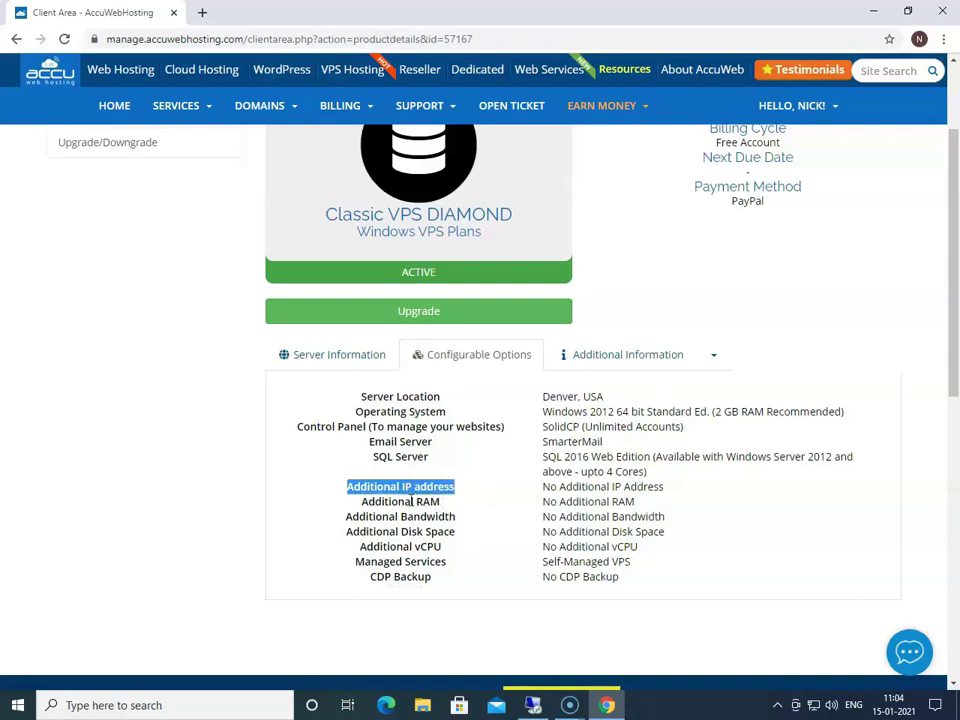
{"action": "left_click_drag", "start_coordinate": [363, 501], "coordinate": [458, 512]}
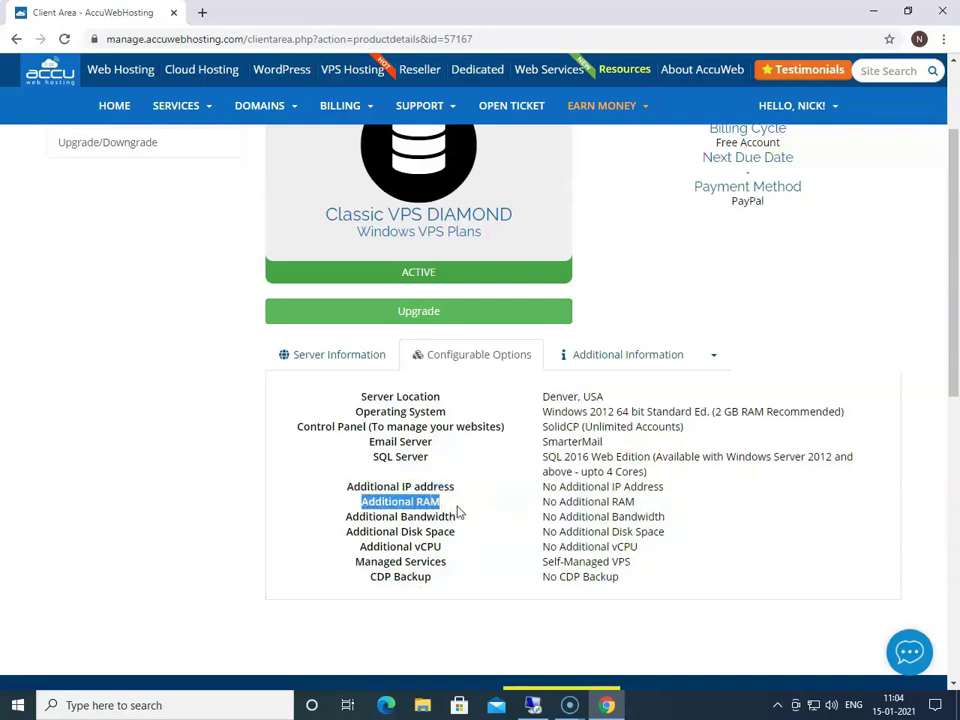
{"action": "left_click_drag", "start_coordinate": [345, 517], "coordinate": [473, 527]}
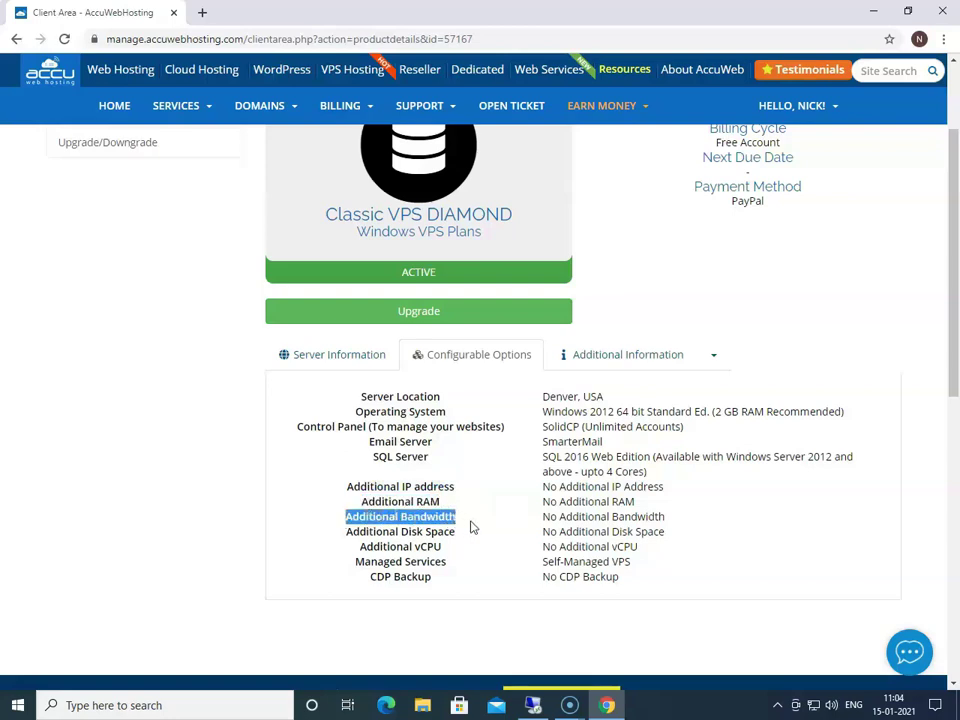
{"action": "left_click_drag", "start_coordinate": [344, 537], "coordinate": [465, 540]}
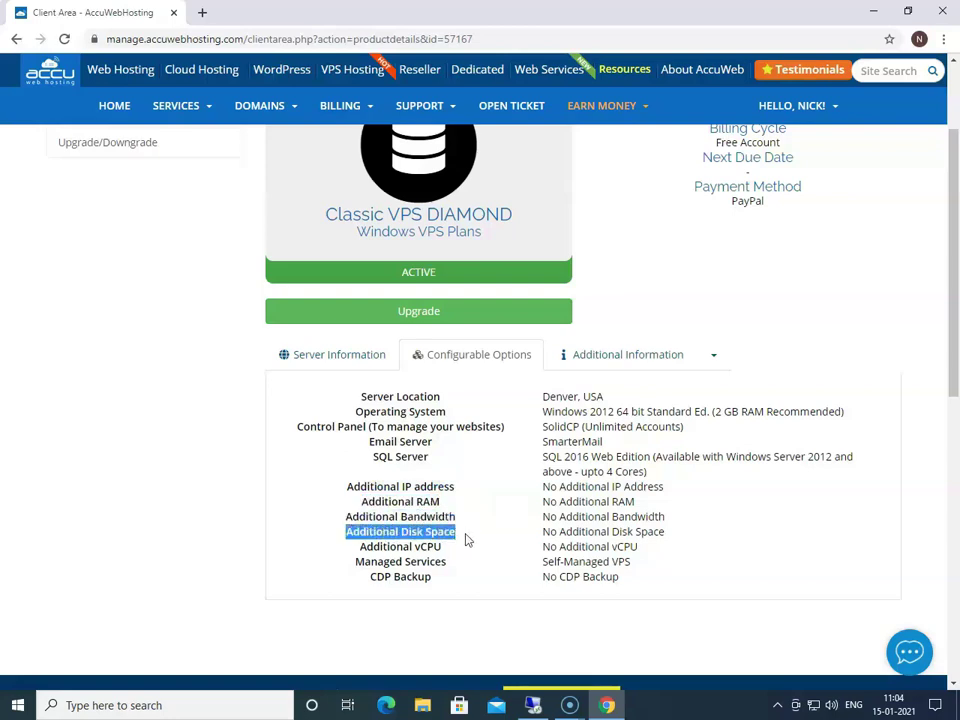
{"action": "left_click_drag", "start_coordinate": [362, 546], "coordinate": [449, 558]}
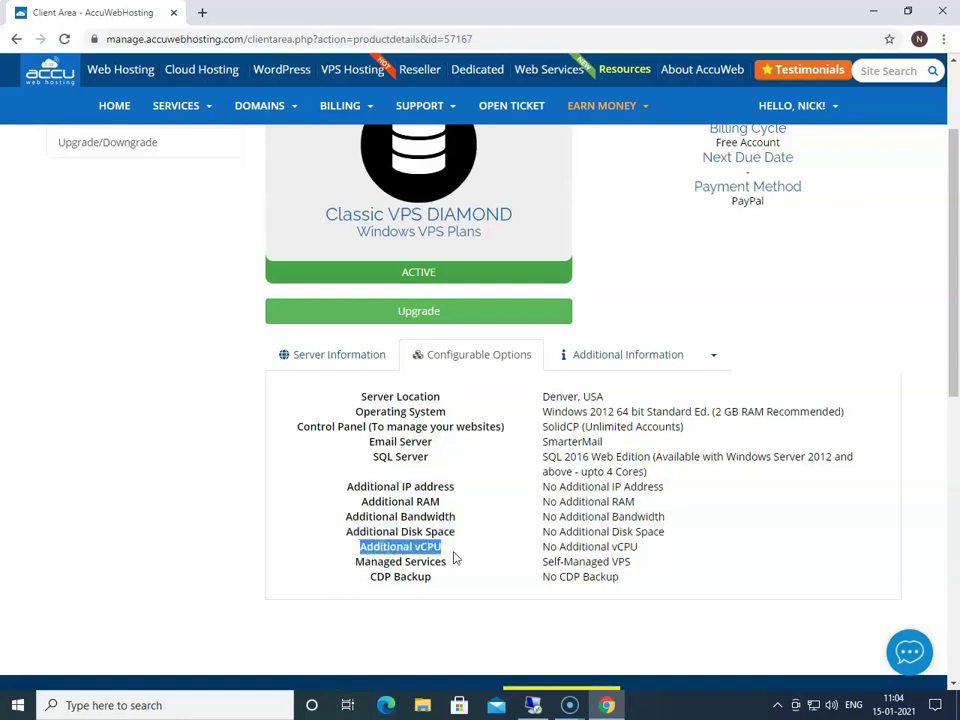
{"action": "left_click_drag", "start_coordinate": [354, 566], "coordinate": [465, 569]}
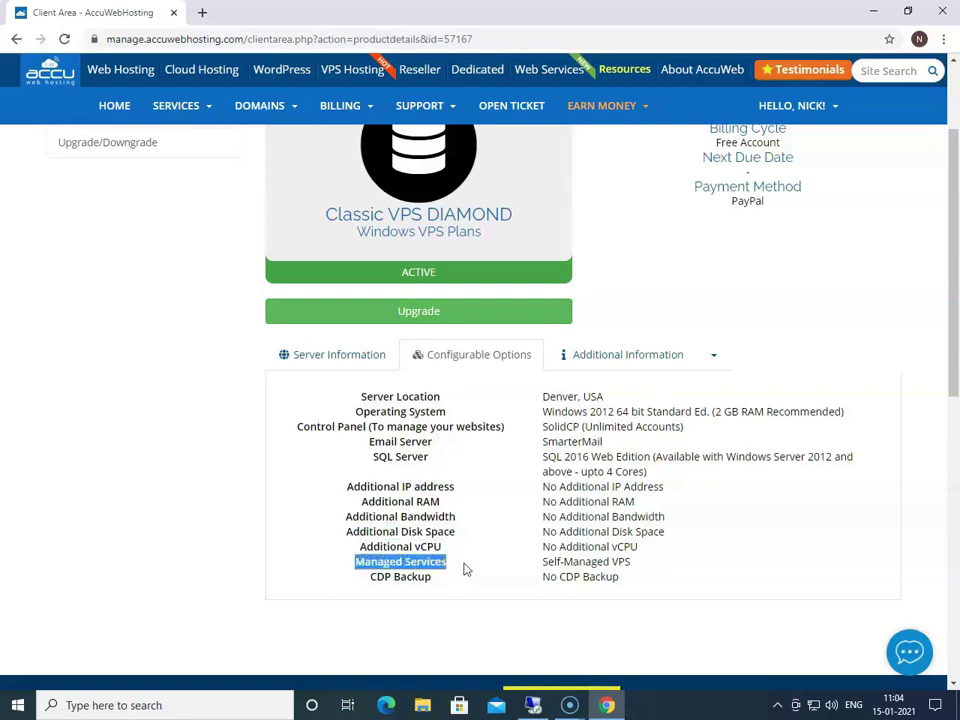
{"action": "left_click_drag", "start_coordinate": [371, 578], "coordinate": [447, 584]}
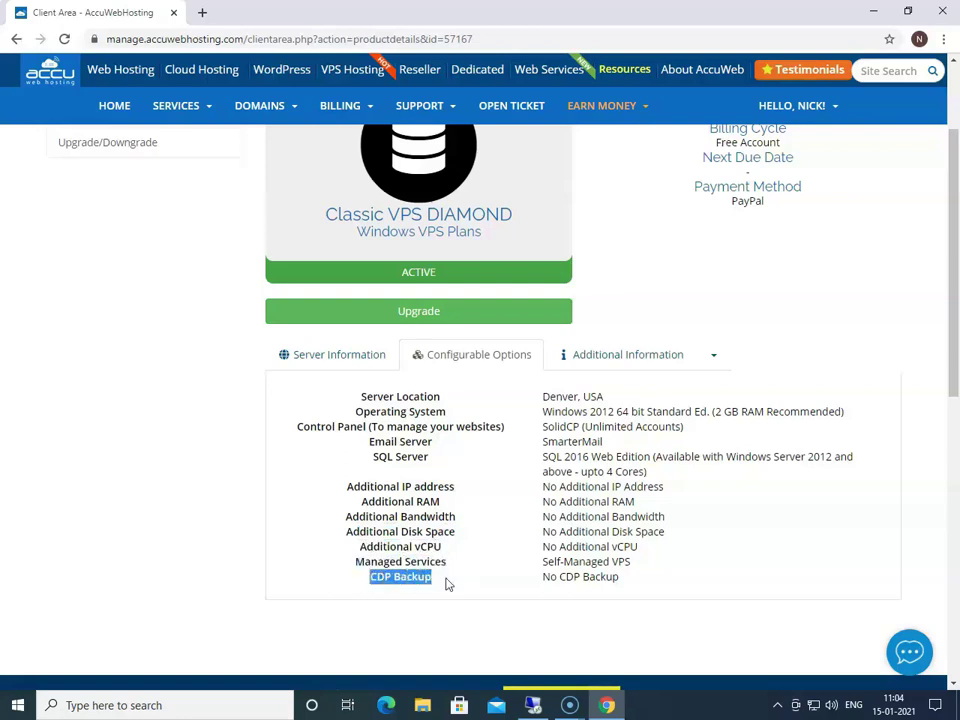
{"action": "left_click", "coordinate": [447, 584]}
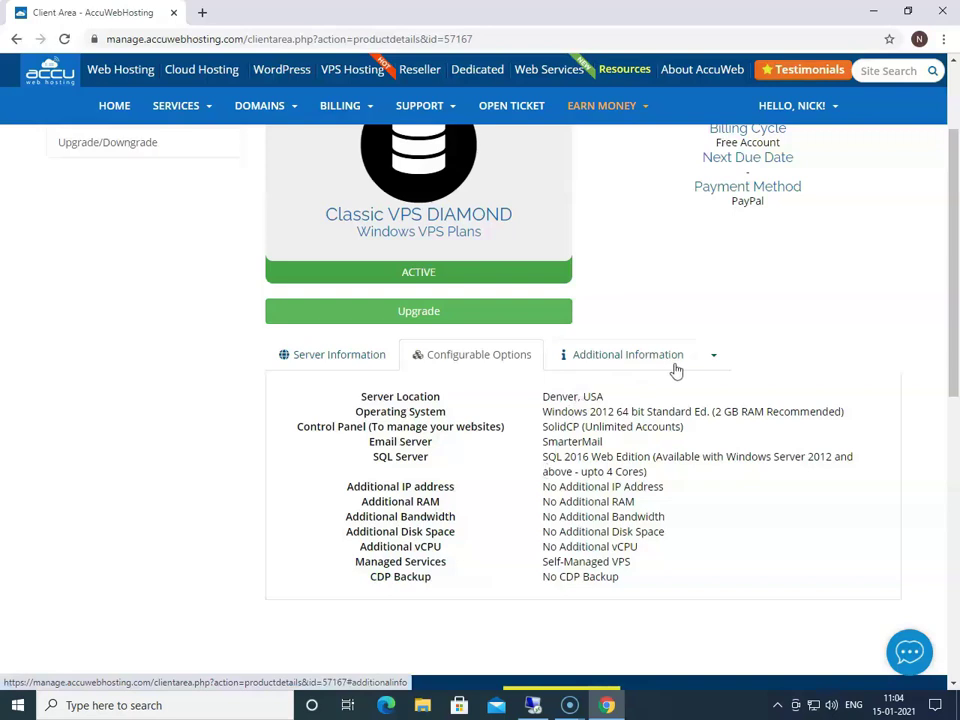
{"action": "left_click", "coordinate": [650, 364]}
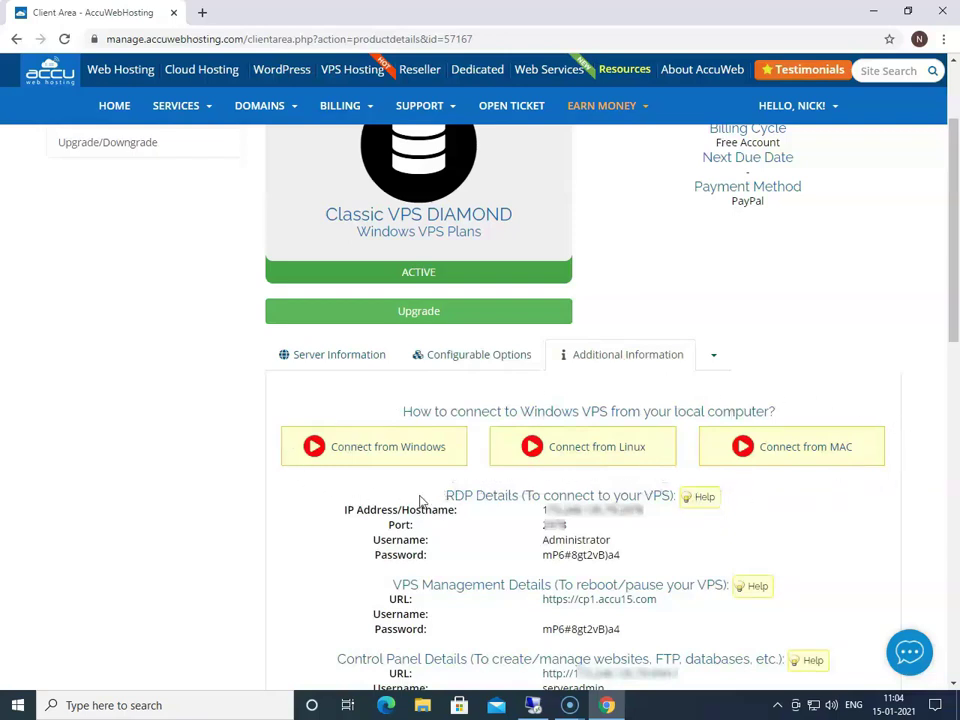
Step: Highlight the RDP Details, VPS Management and Control Panel Details headings under Additional Information
{"action": "left_click_drag", "start_coordinate": [418, 503], "coordinate": [680, 497]}
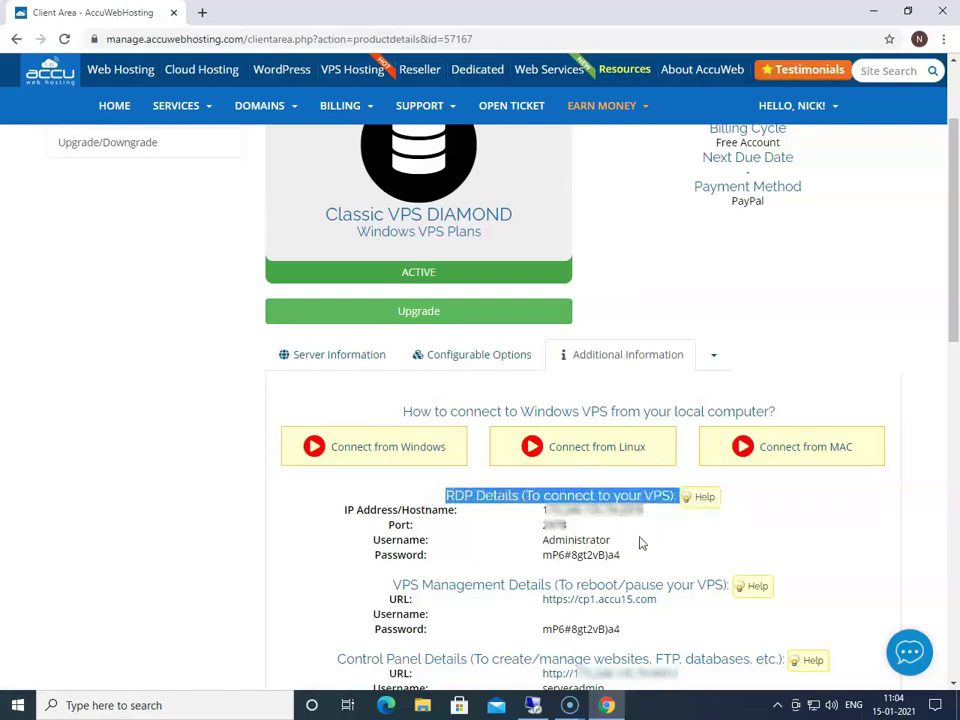
{"action": "scroll", "coordinate": [640, 542], "scroll_direction": "down", "scroll_amount": 3}
{"action": "left_click_drag", "start_coordinate": [386, 440], "coordinate": [730, 435]}
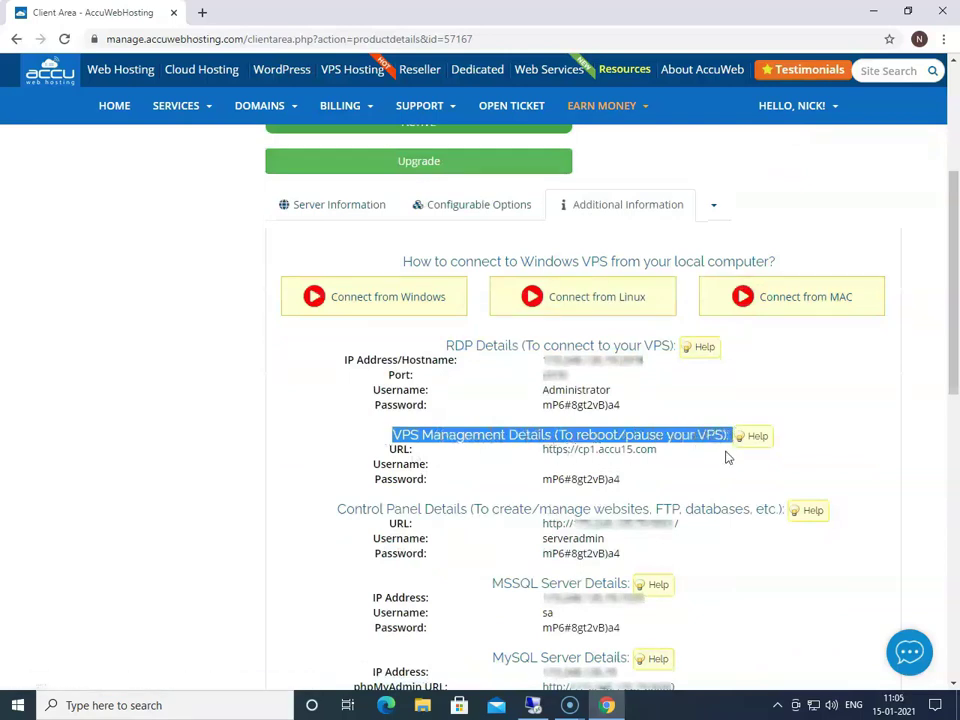
{"action": "left_click_drag", "start_coordinate": [335, 509], "coordinate": [754, 521]}
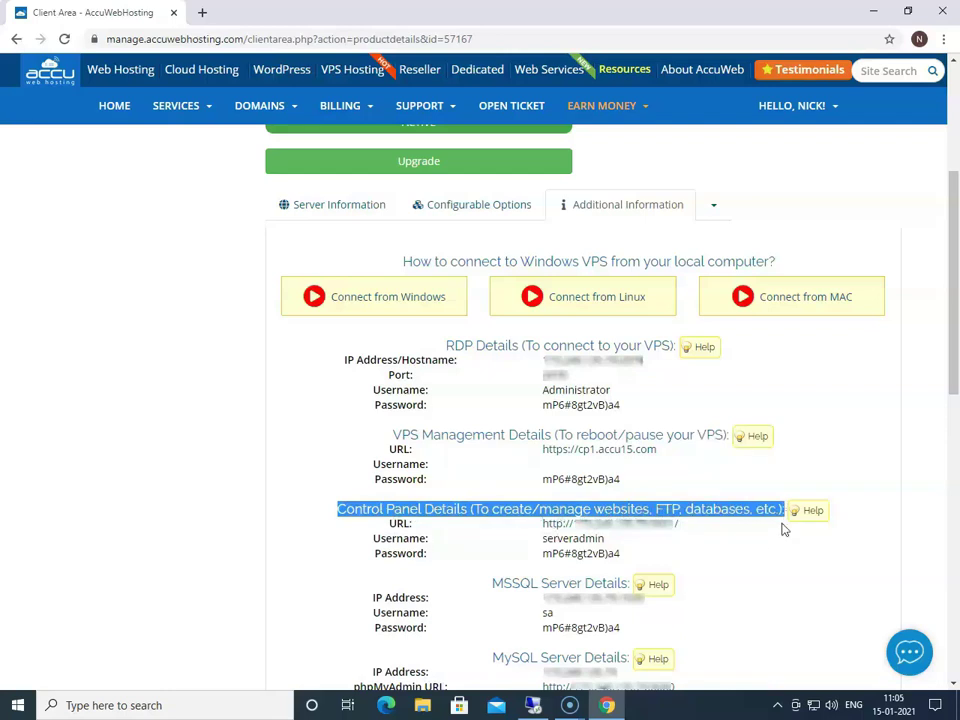
{"action": "left_click", "coordinate": [722, 553]}
Step: Scroll down and highlight the MSSQL Server Details and MySQL Server Details headings
{"action": "scroll", "coordinate": [700, 540], "scroll_direction": "down", "scroll_amount": 3}
{"action": "left_click_drag", "start_coordinate": [490, 433], "coordinate": [626, 434]}
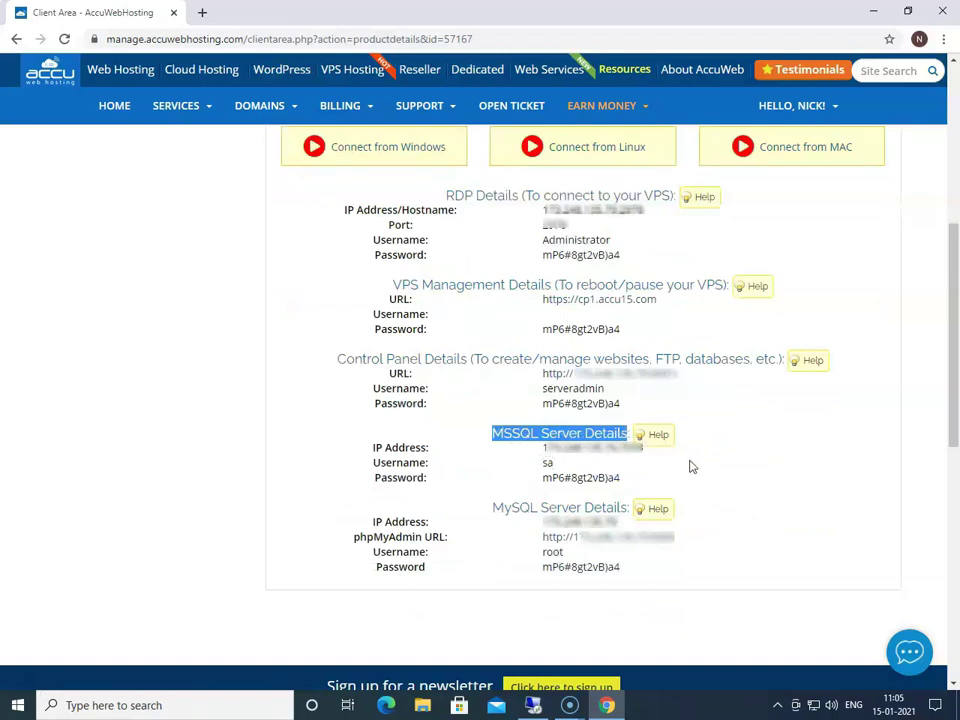
{"action": "left_click_drag", "start_coordinate": [471, 508], "coordinate": [641, 515]}
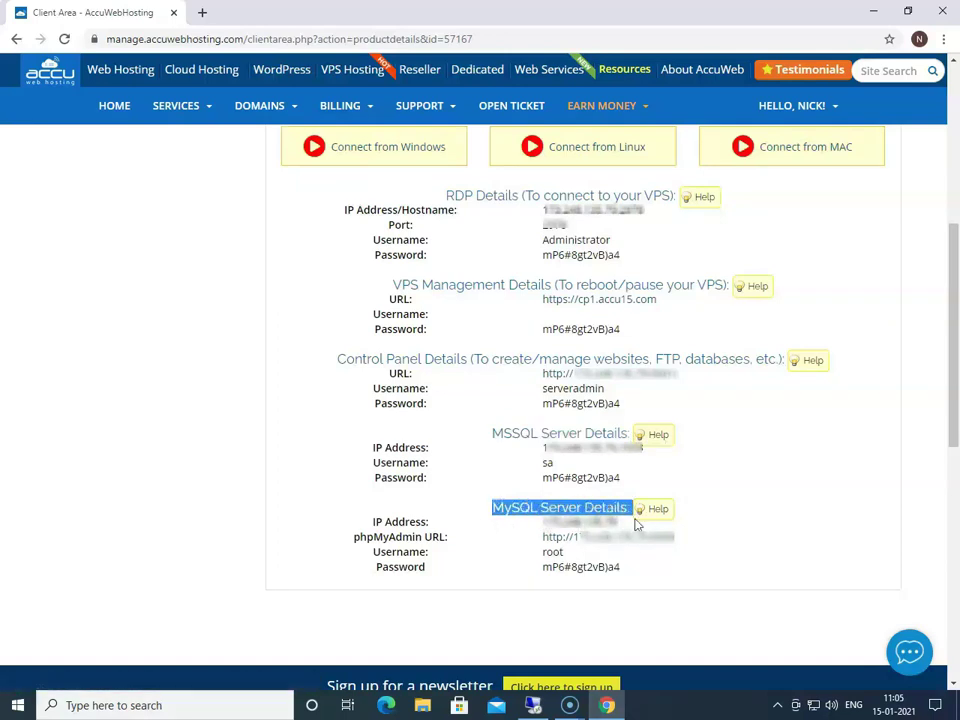
{"action": "left_click", "coordinate": [727, 516]}
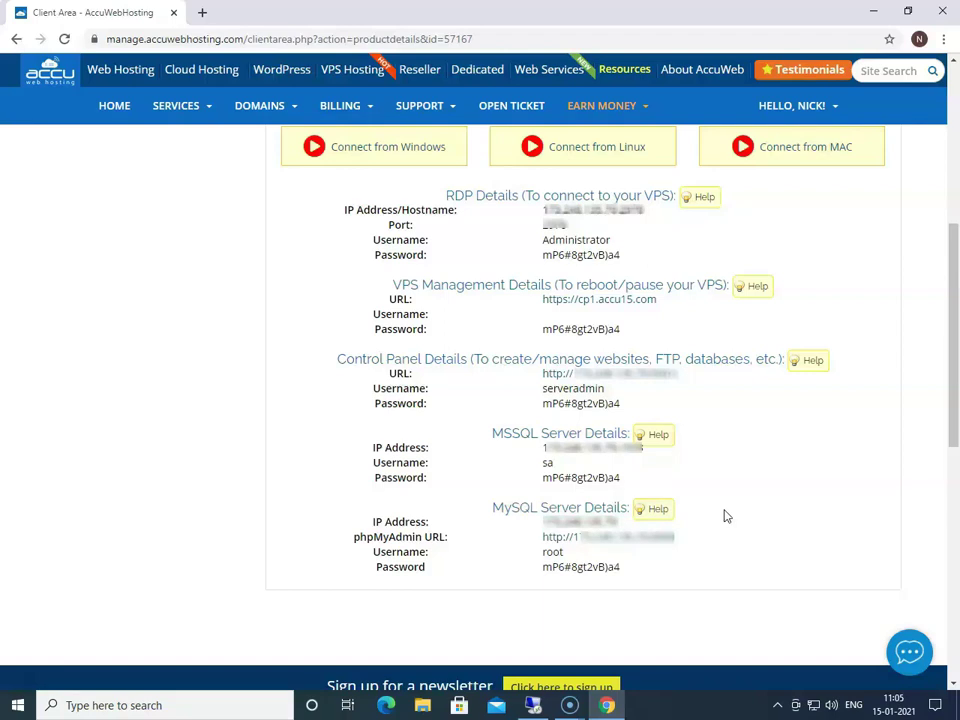